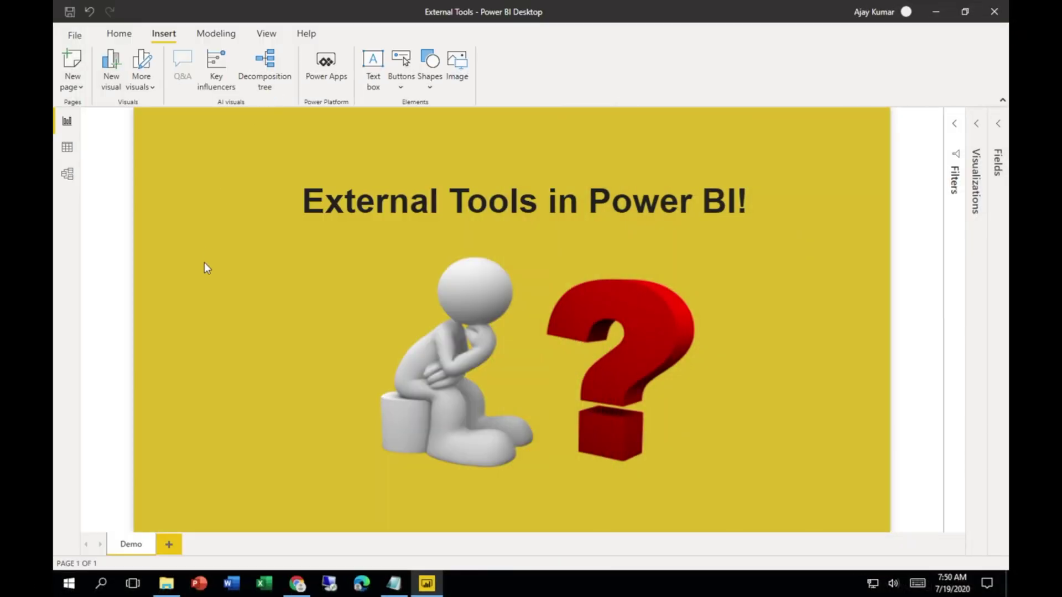
Review the Preview features checkboxes in Options and cancel without changes.
left_click(354, 325)
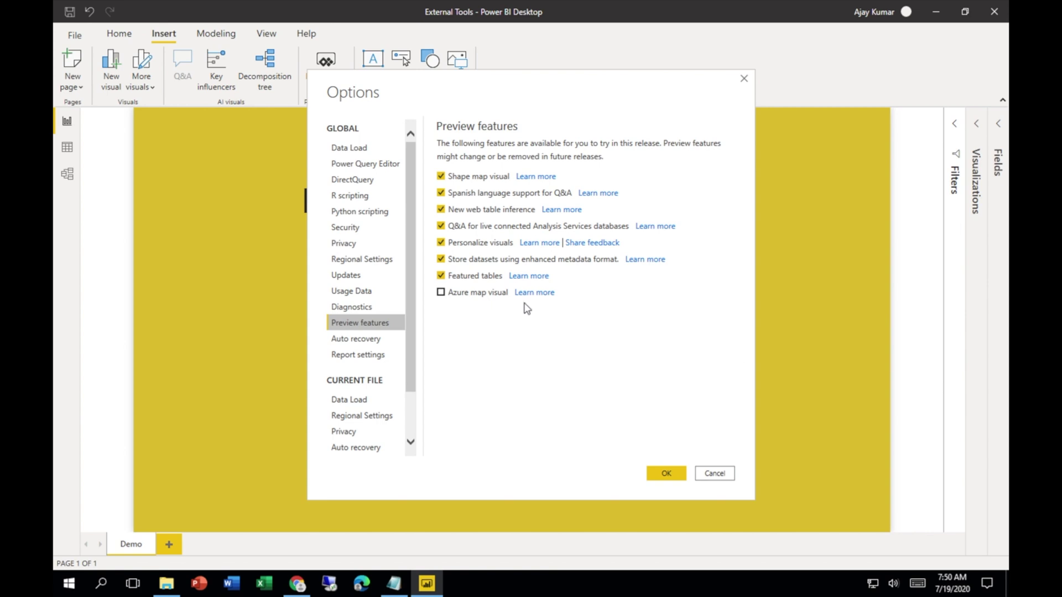
left_click(731, 474)
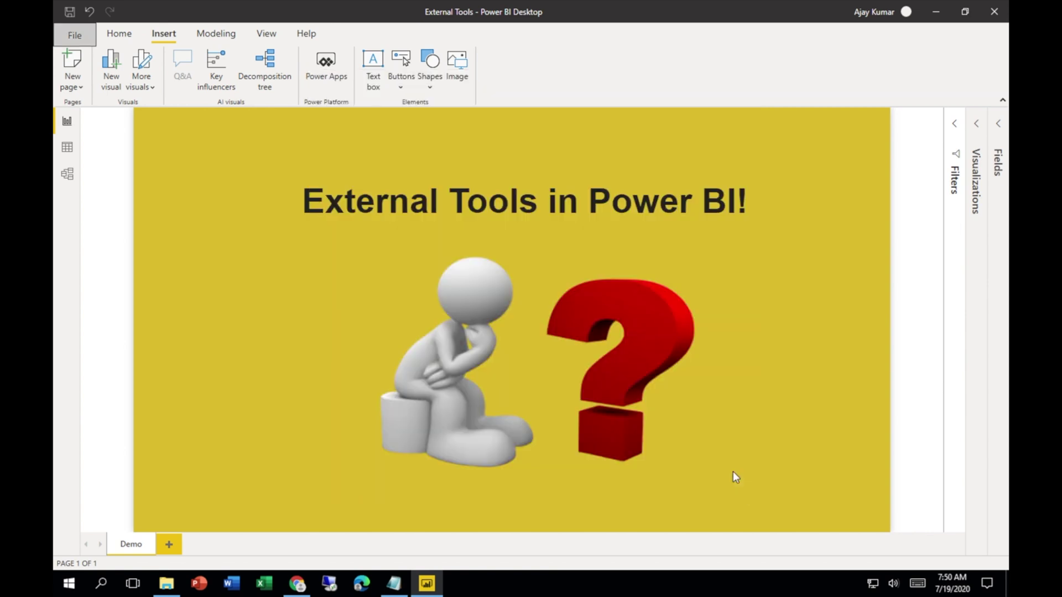
Launch AlmToolkitSetup.msi from the Downloads folder and close File Explorer.
left_click(167, 584)
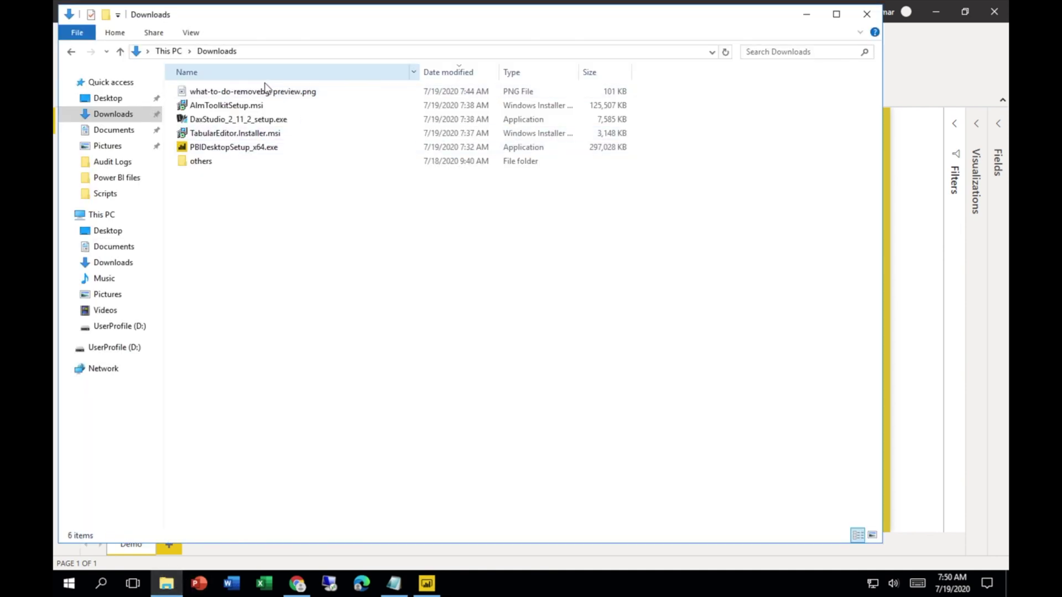
double_click(253, 108)
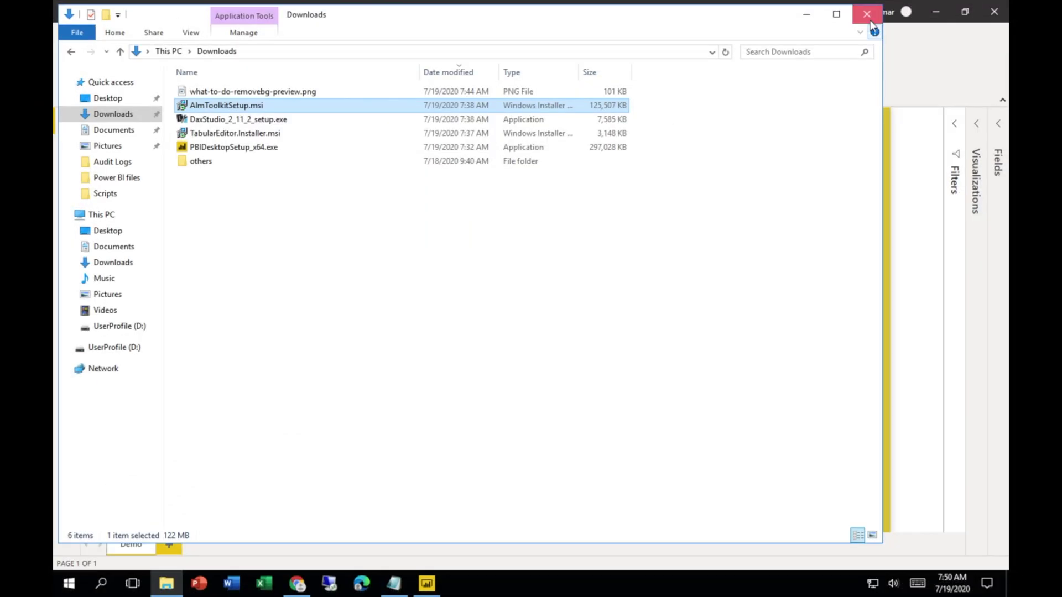
left_click(867, 14)
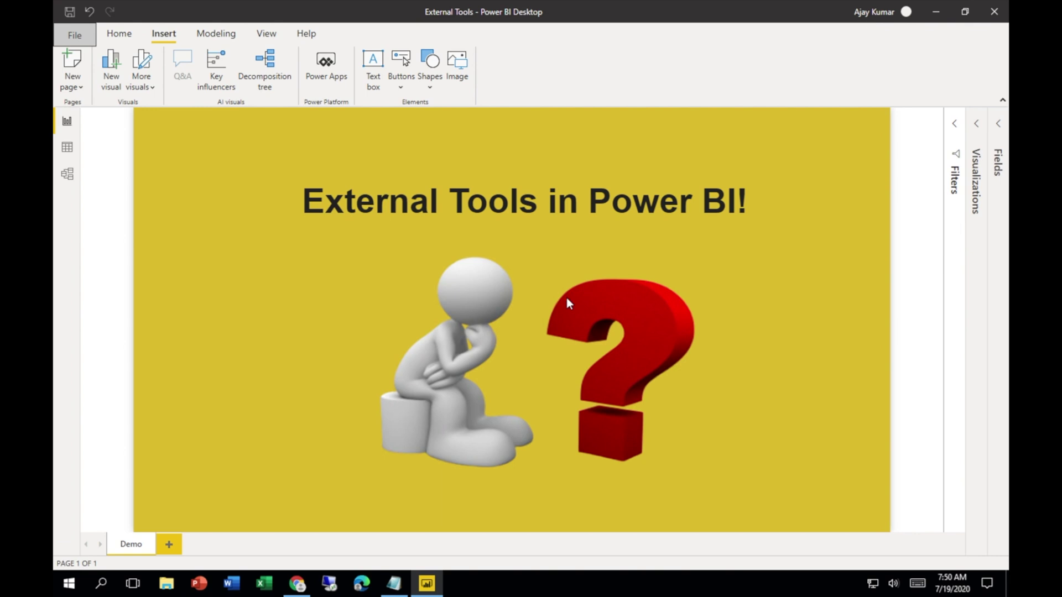
Show the sqlbi.com/tools/ page in Chrome and dismiss the downloads bar.
left_click(296, 585)
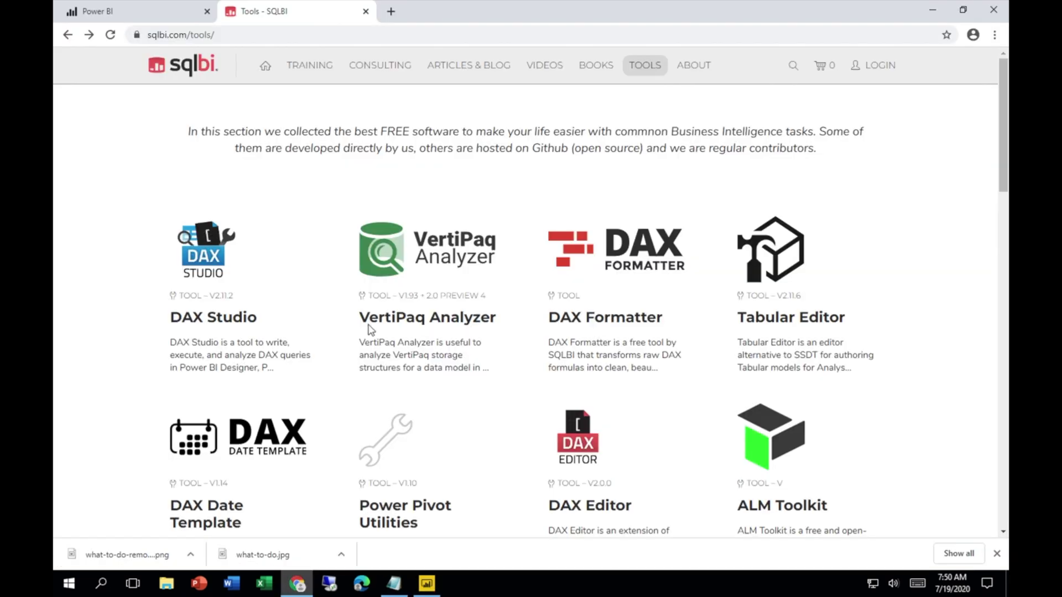
left_click(254, 38)
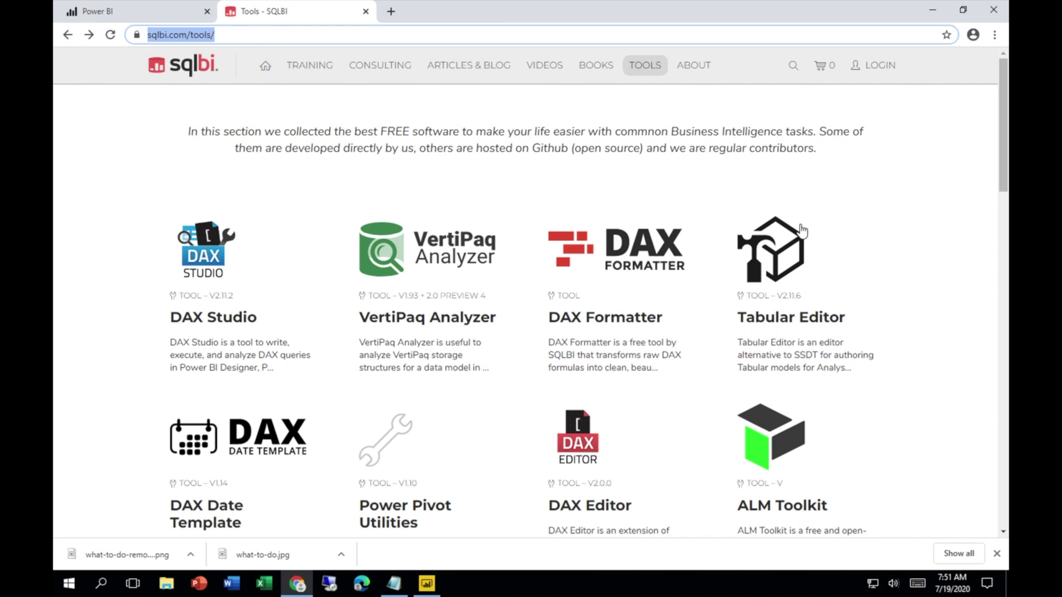
left_click(997, 554)
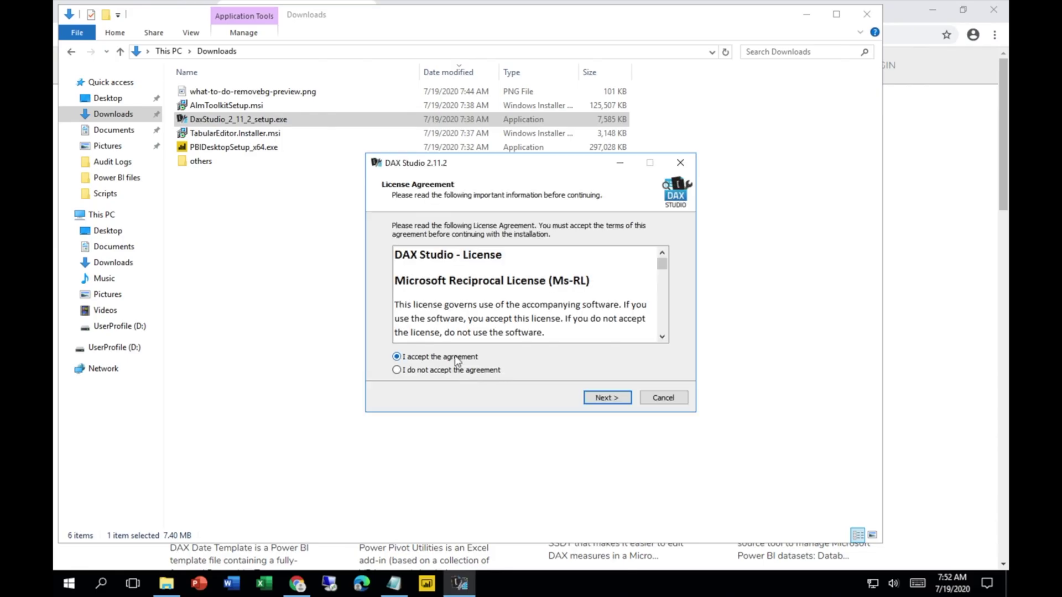
Advance the DAX Studio and Tabular Editor setup wizards through to installation.
left_click(607, 398)
left_click(606, 398)
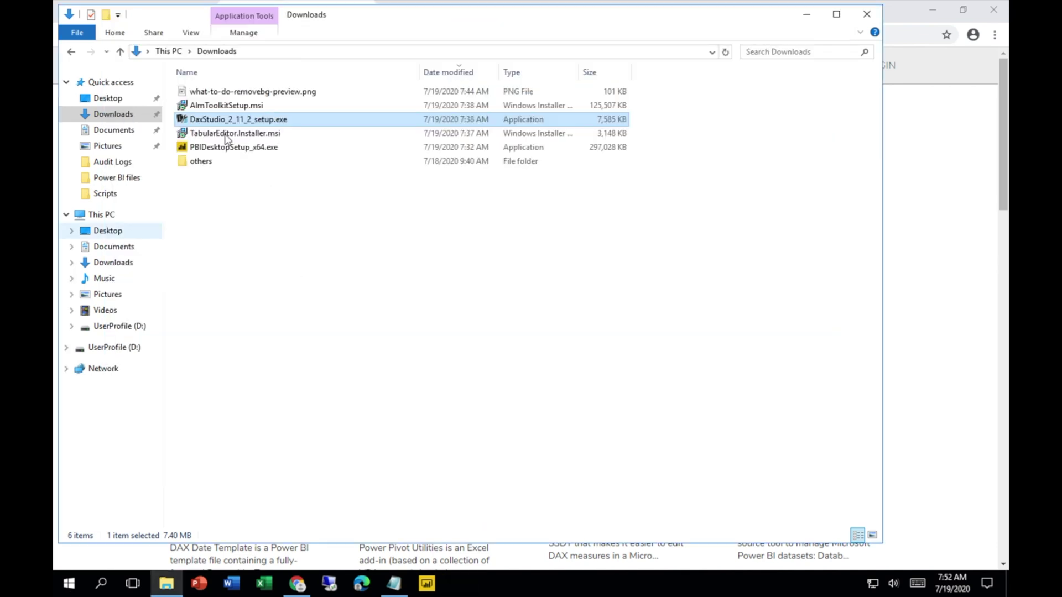
left_click(595, 404)
left_click(596, 404)
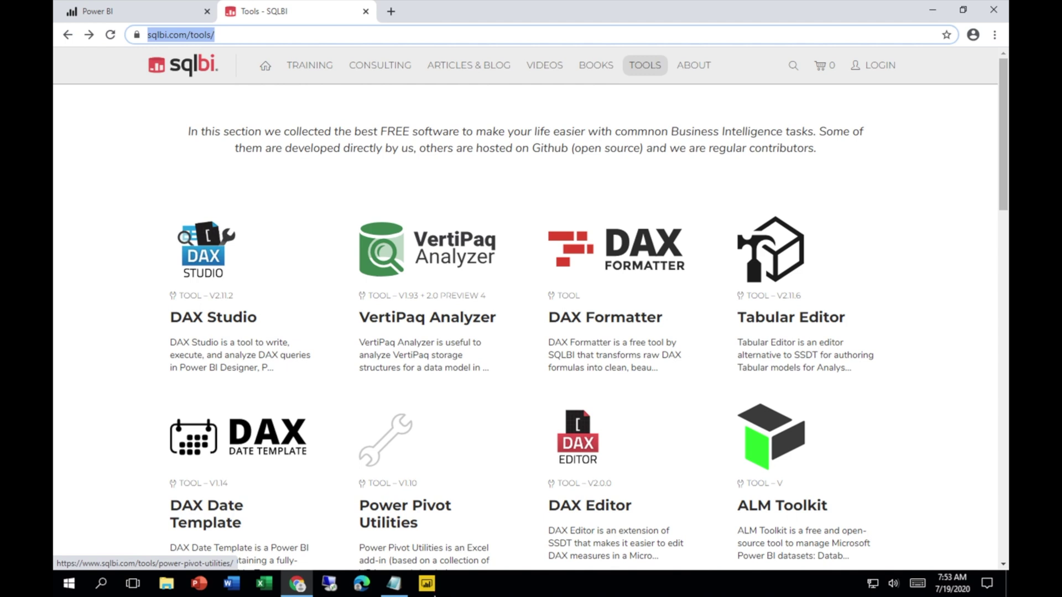
Reopen External Tools.pbix from the Power BI taskbar jump list.
right_click(427, 584)
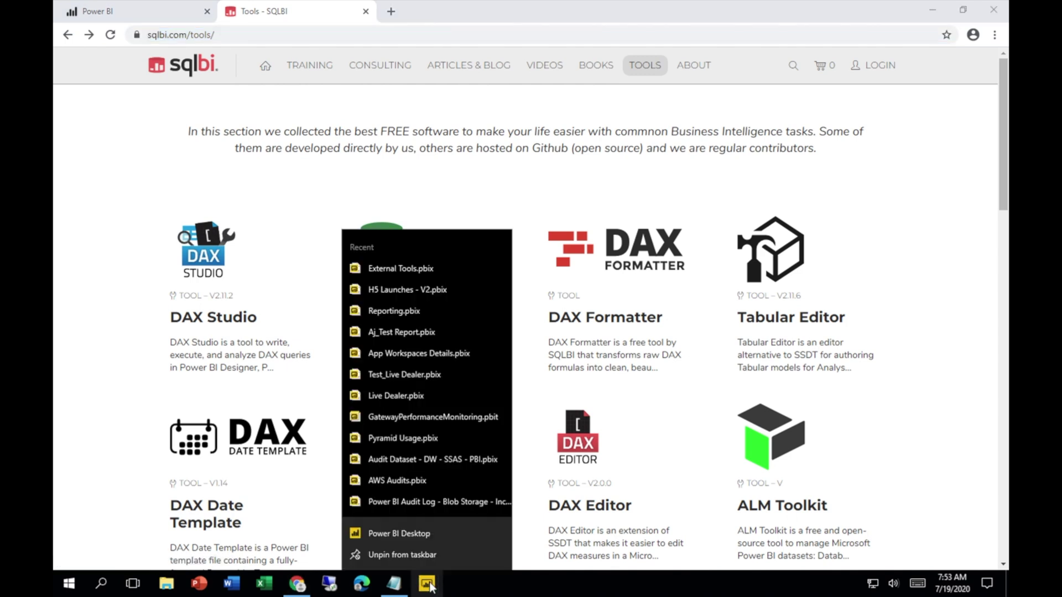
left_click(439, 263)
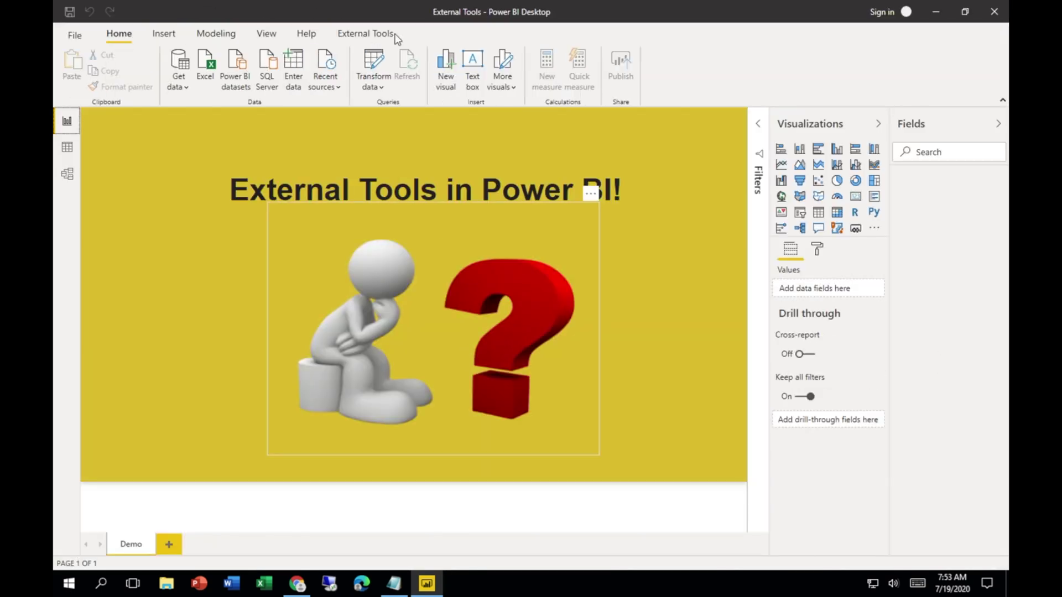
Show the External Tools ribbon listing ALM Toolkit, DAX Studio and Tabular Editor.
left_click(376, 33)
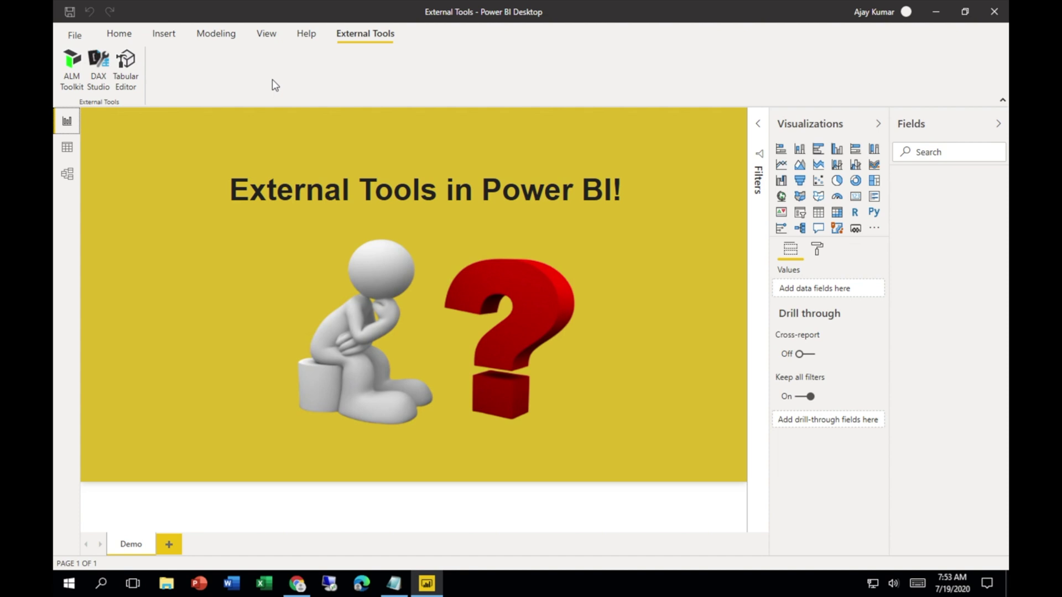
Launch Tabular Editor from External Tools and accept the read-only mode warning.
left_click(137, 80)
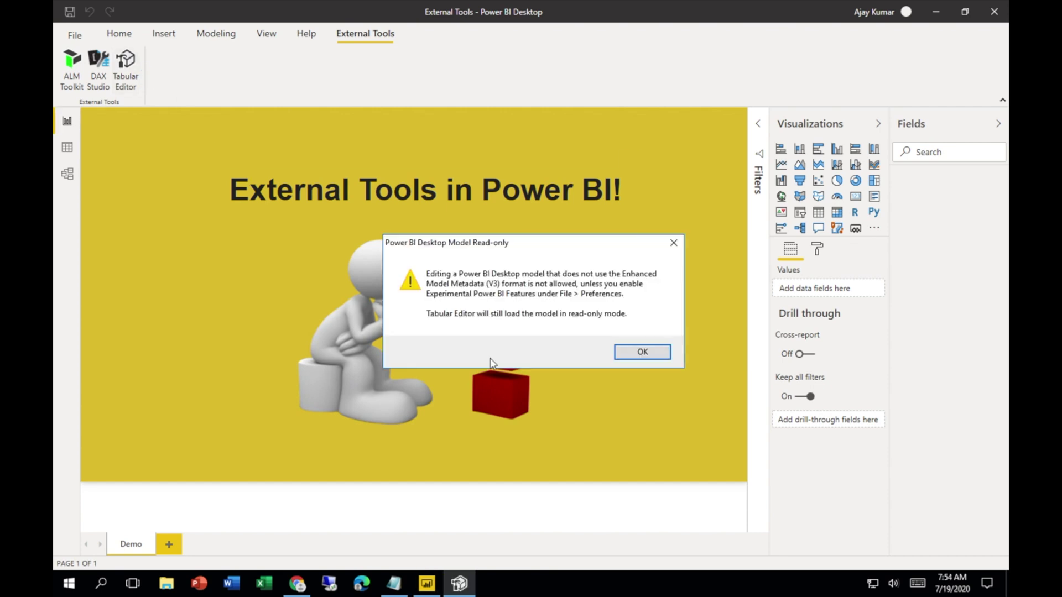
left_click(624, 352)
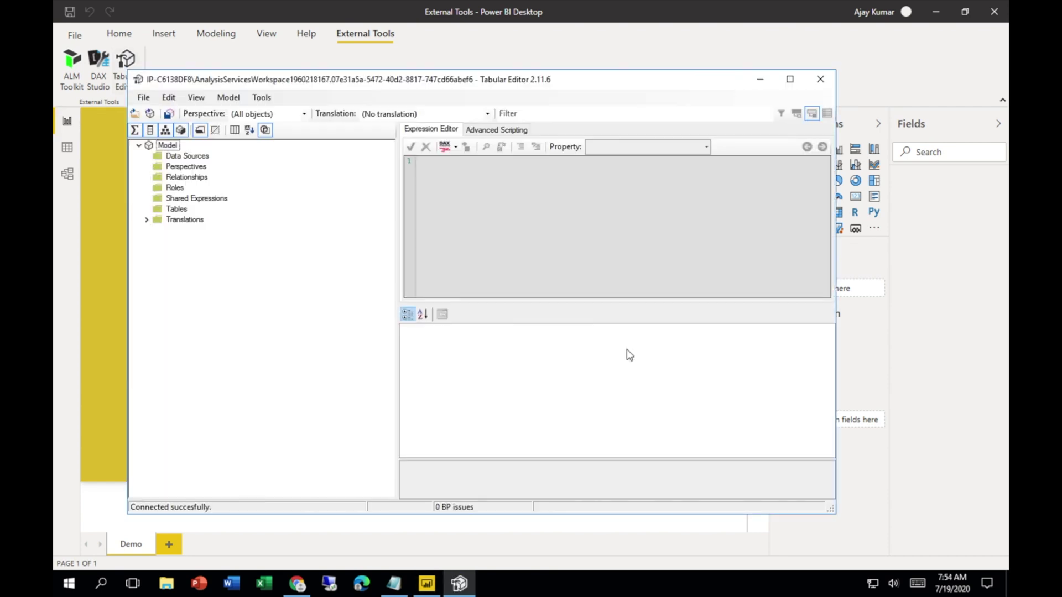